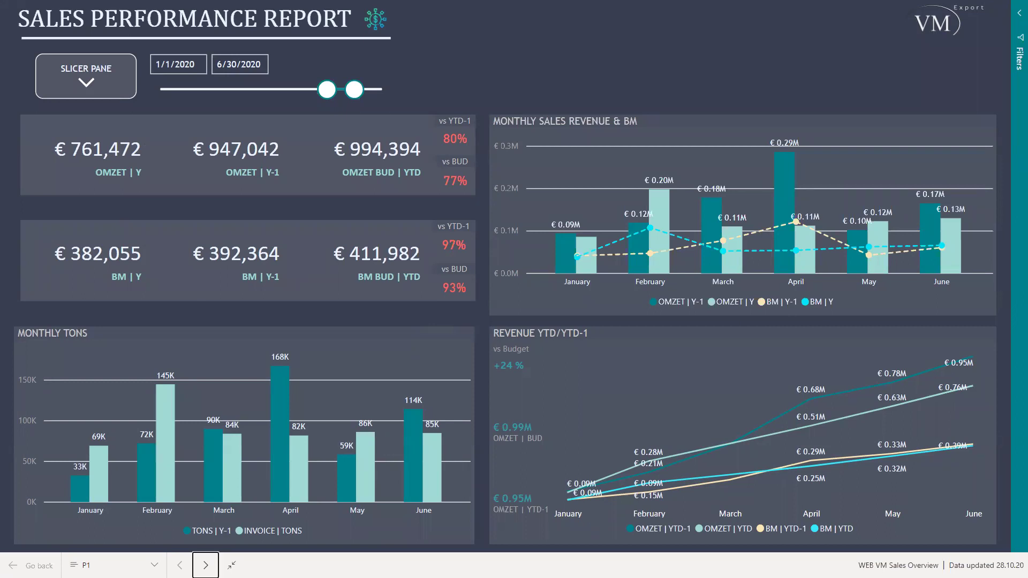
Go to page P2 of the sales report and view its slicer pane, closing the pane again.
left_click(206, 565)
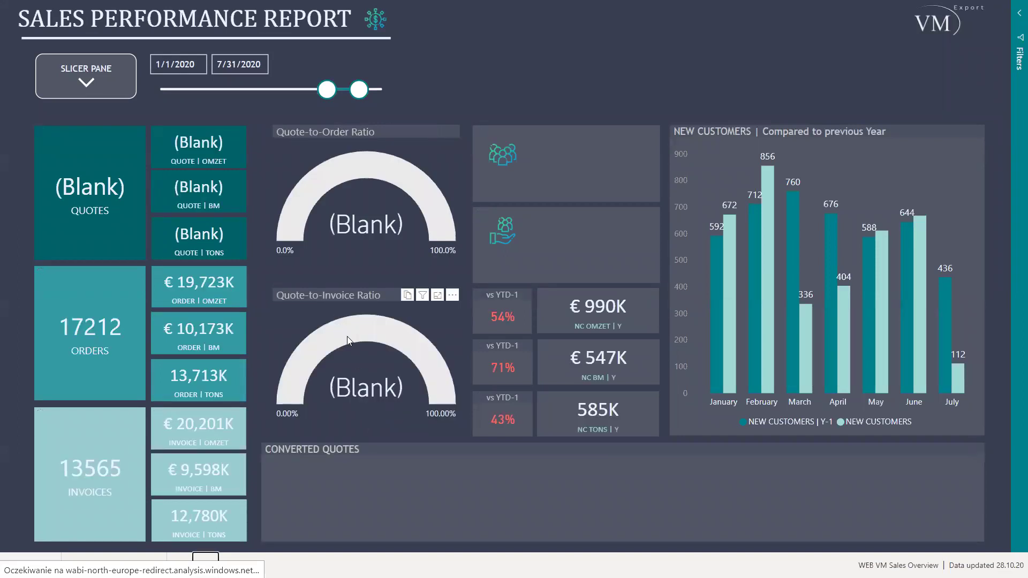
left_click(88, 83)
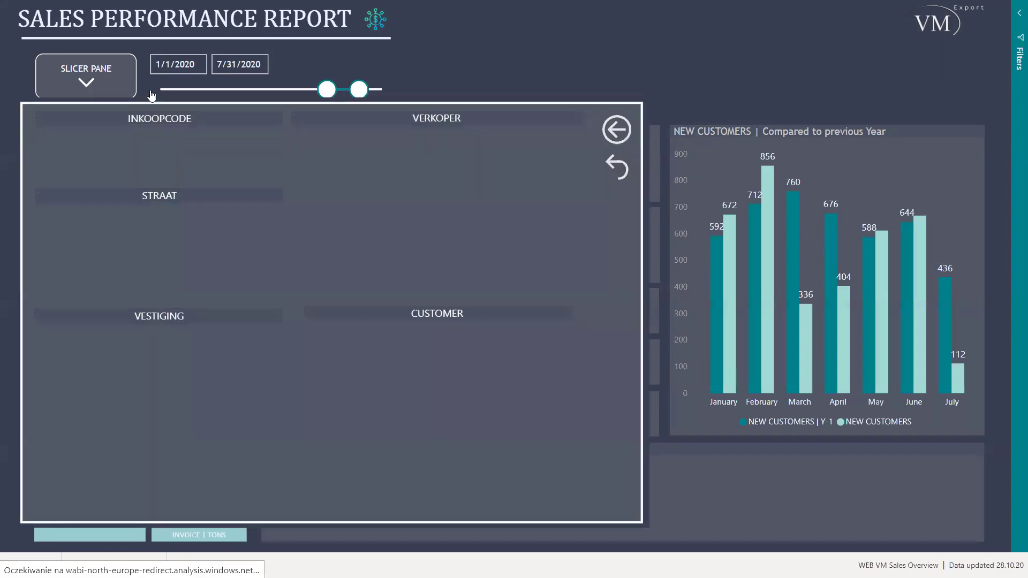
left_click(613, 132)
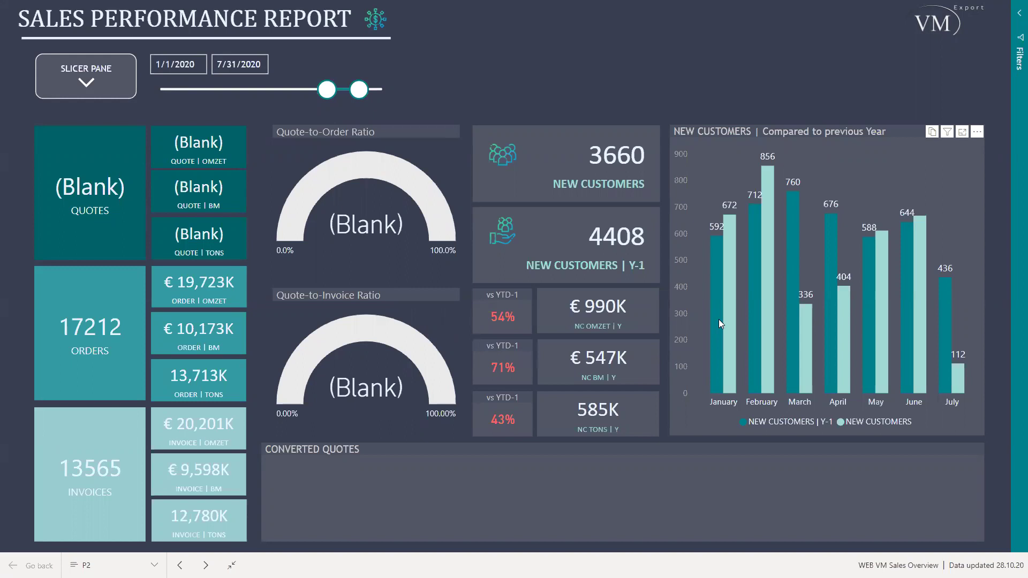
Filter the page to January using last year's column in the New Customers chart.
mouse_move(718, 325)
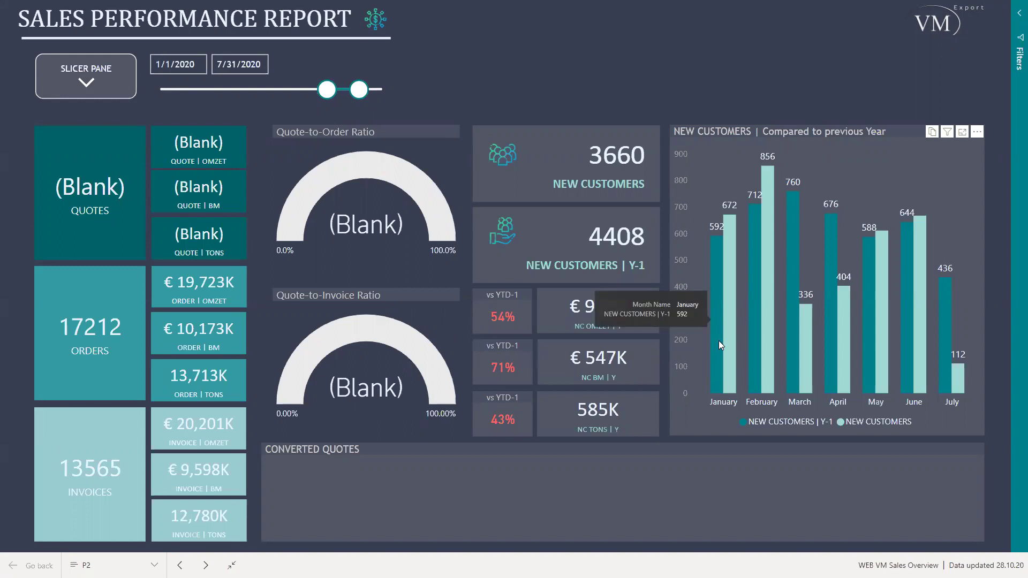
left_click(718, 344)
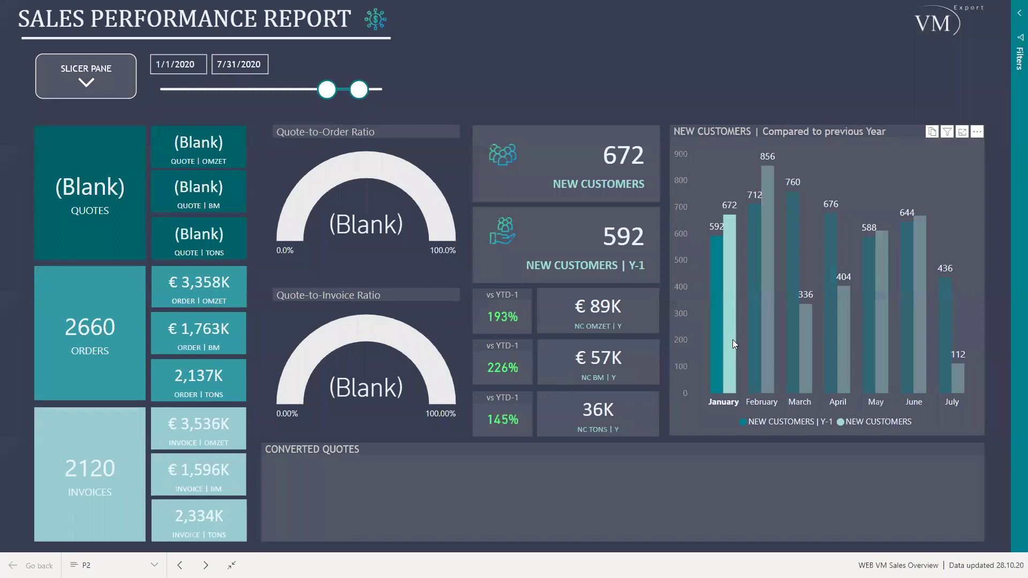
mouse_move(733, 340)
Export the quotes details from the Sales - Details page as summarized .xlsx data and check the downloaded workbook.
left_click(206, 565)
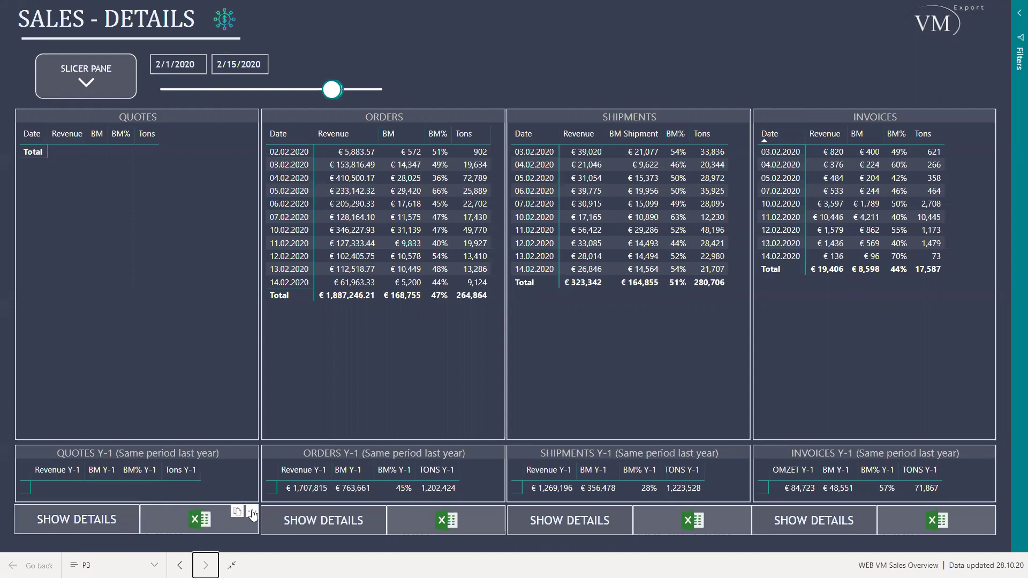
right_click(247, 514)
mouse_move(261, 507)
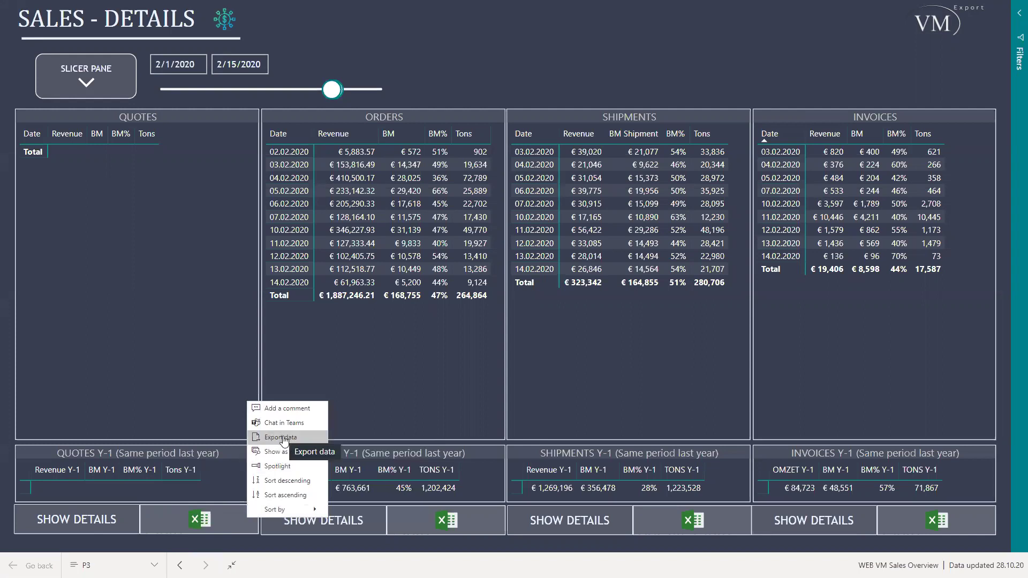
left_click(330, 463)
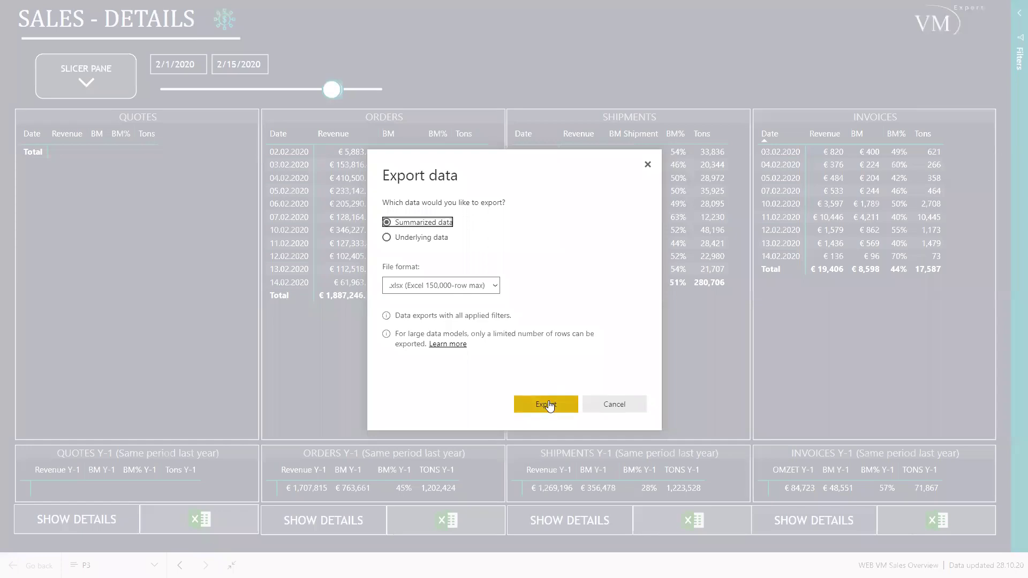
left_click(548, 406)
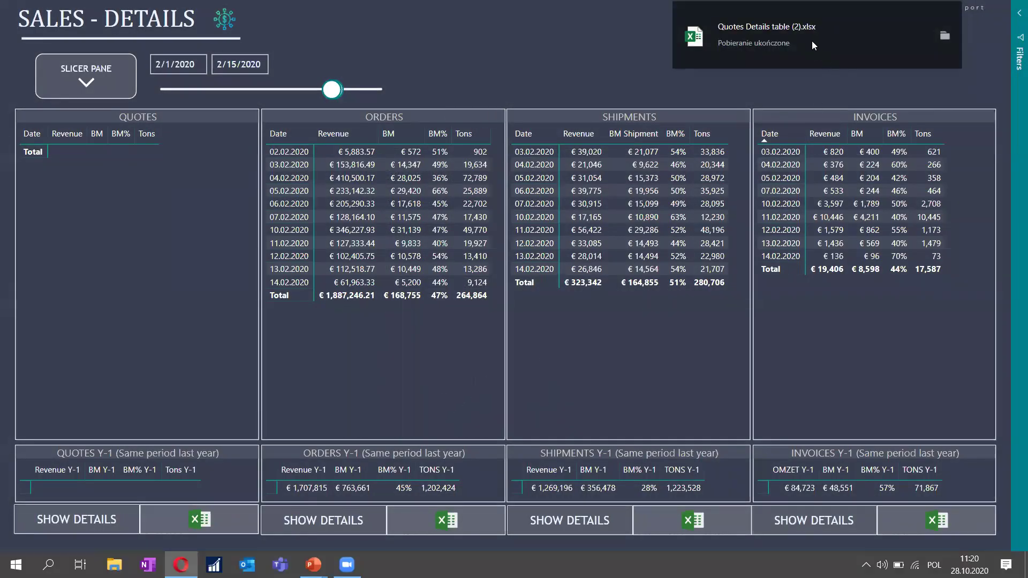
left_click(796, 33)
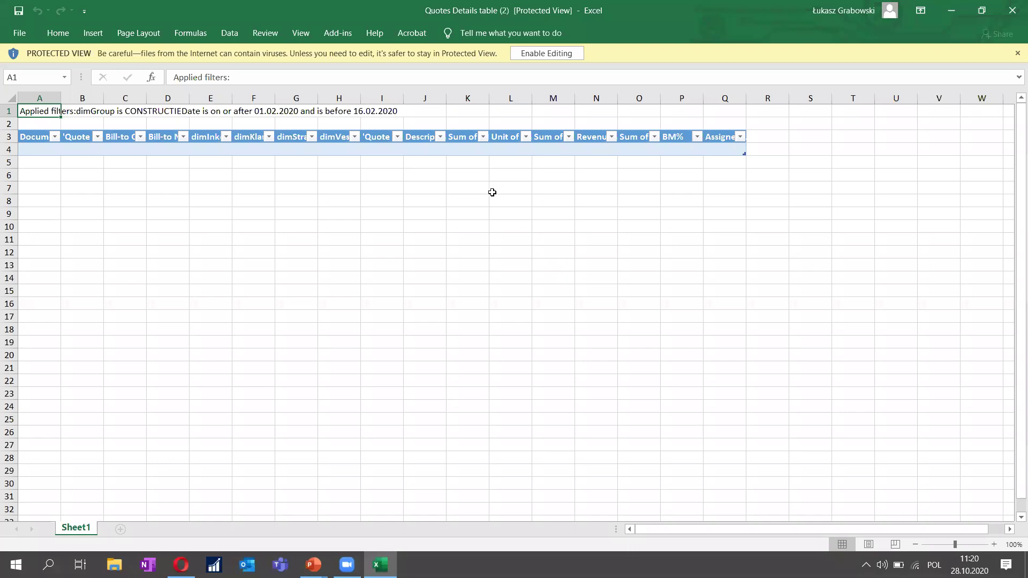
left_click(1013, 5)
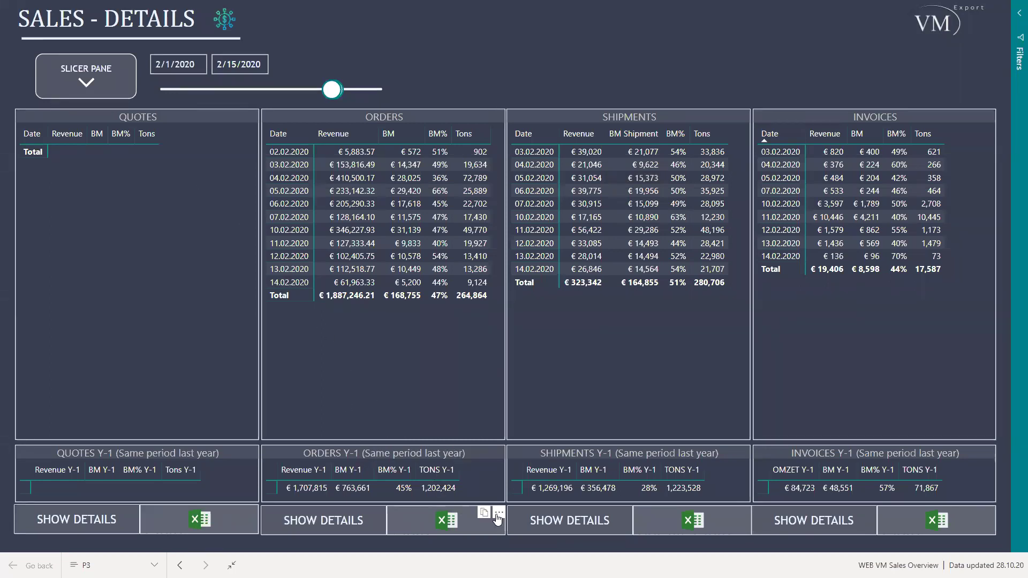
Export the orders details as summarized data to Excel and check the downloaded workbook.
right_click(493, 519)
left_click(515, 439)
left_click(550, 406)
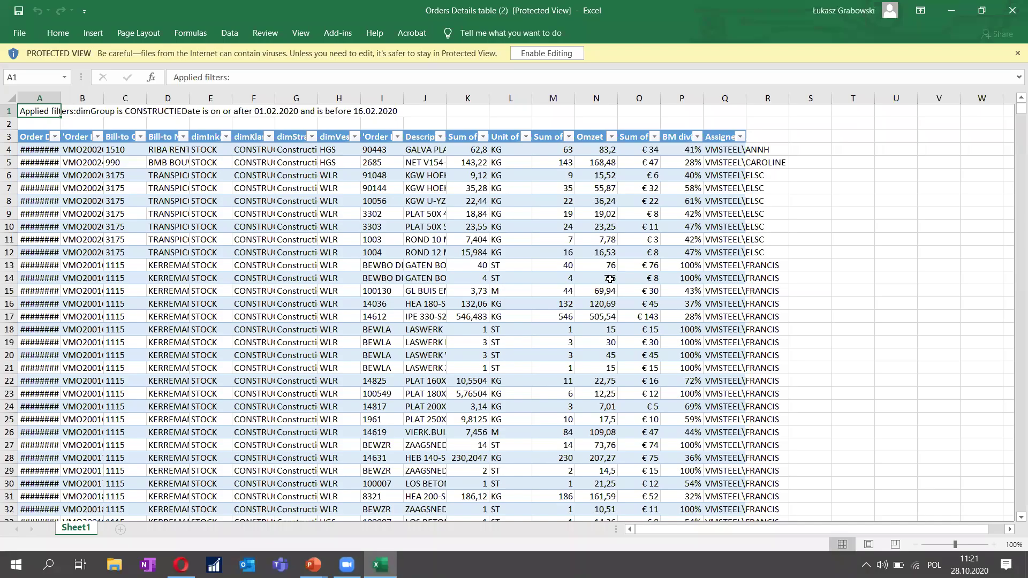
left_click(1012, 10)
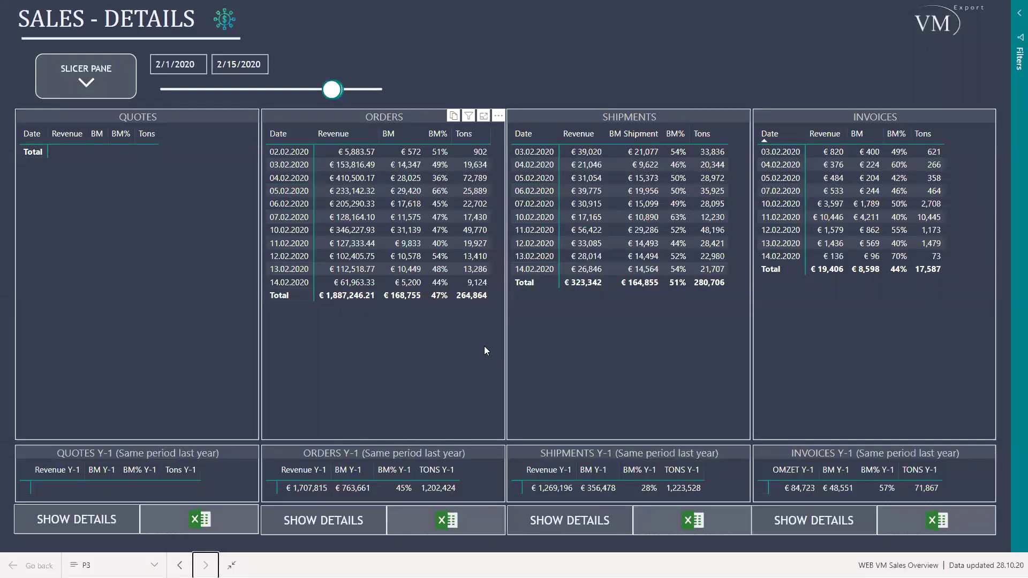
Switch to the WEB VM Purchase Report and show its Purchase Overview page in full screen.
key("alt+Tab")
key("alt+Tab")
key("alt+Tab")
key("alt+Tab")
key("alt+Tab")
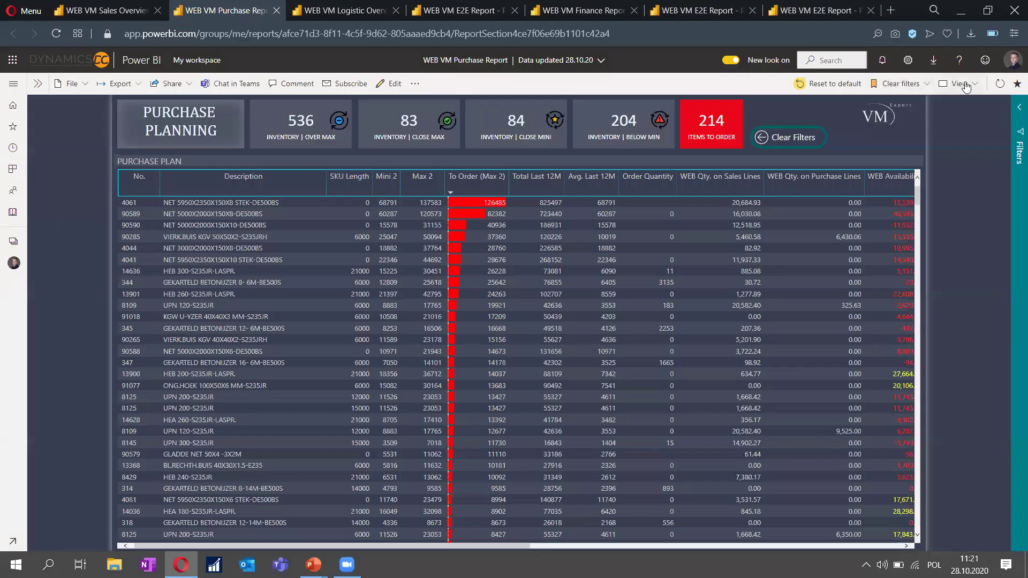
left_click(959, 83)
left_click(943, 105)
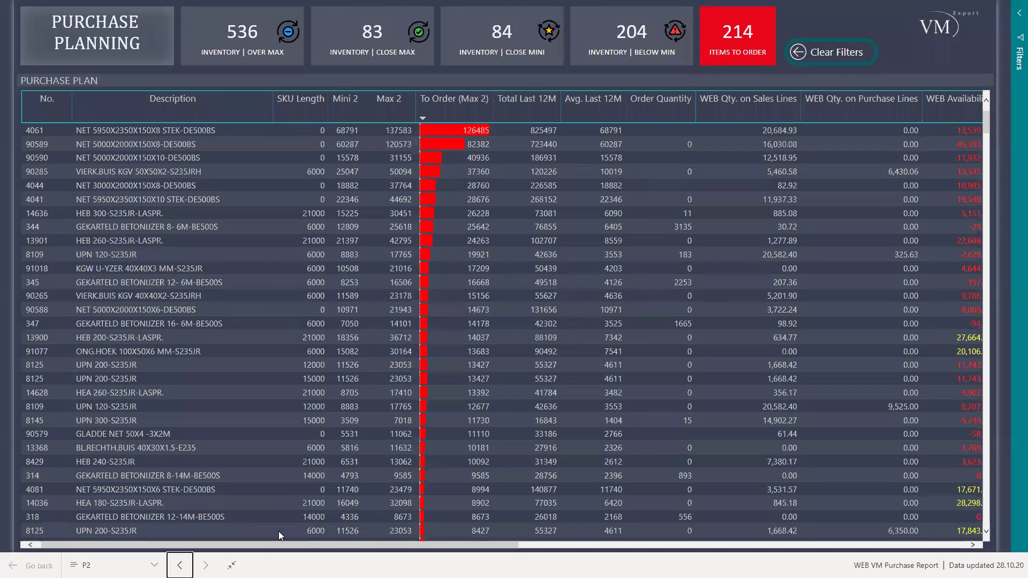
left_click(179, 565)
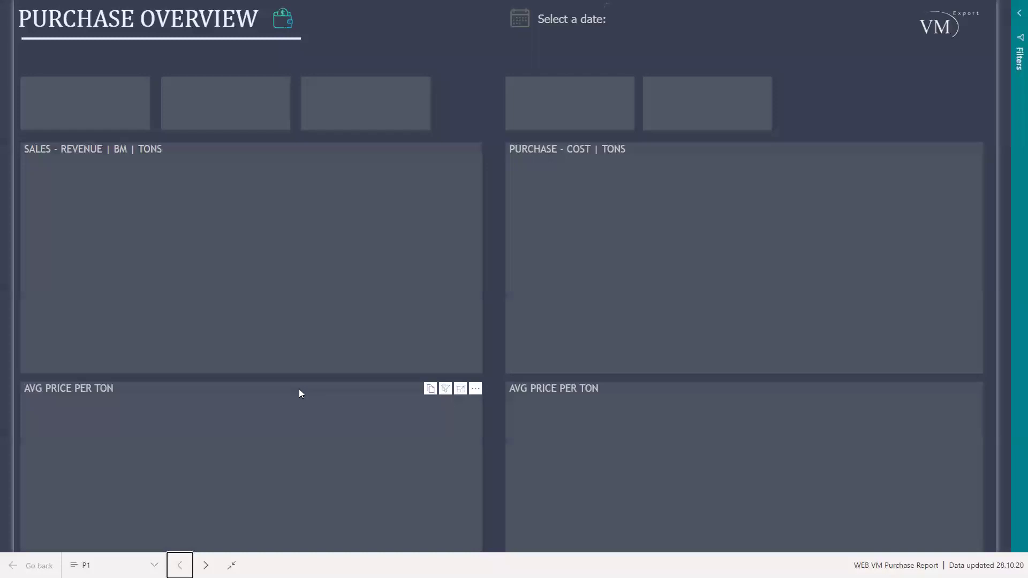
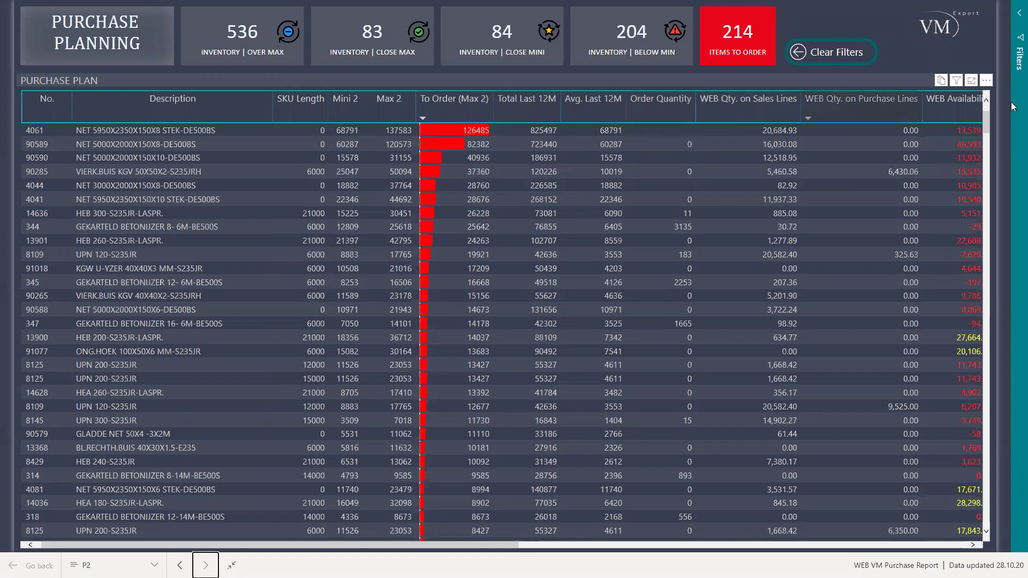
Examine the further columns of the Purchase Plan table and filter it to the Close Mini inventory items.
scroll(461, 555, "right", 5)
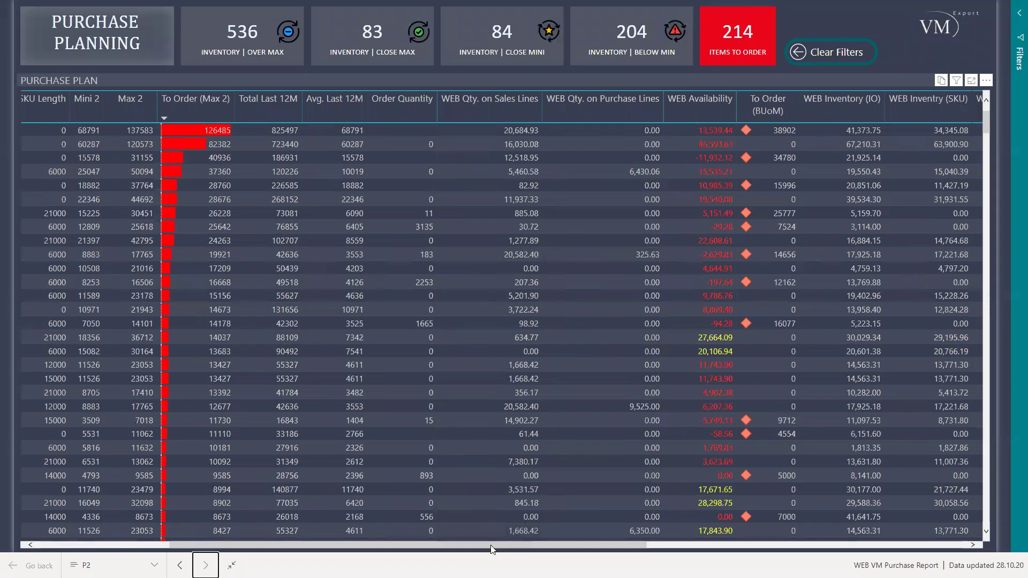
left_click_drag(493, 544, 338, 529)
scroll(316, 116, "left", 1)
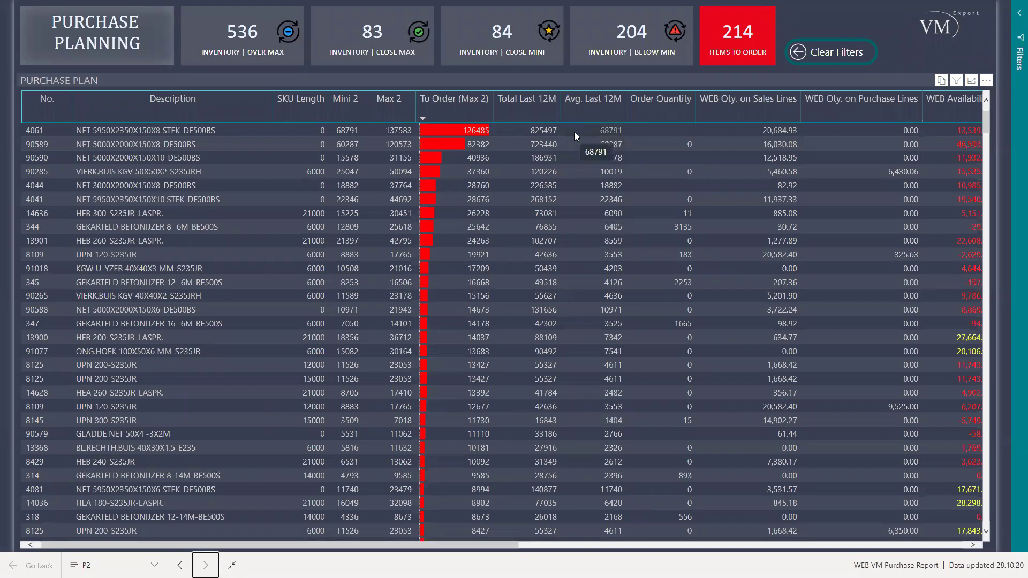
left_click(550, 35)
mouse_move(574, 213)
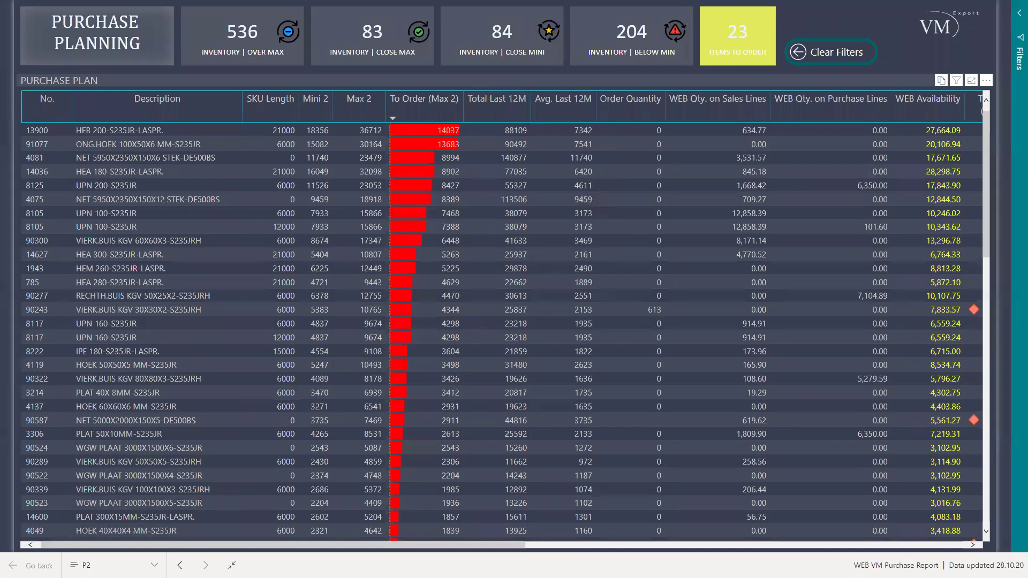
Return to the Purchase Overview page and expand its page filters.
left_click(179, 565)
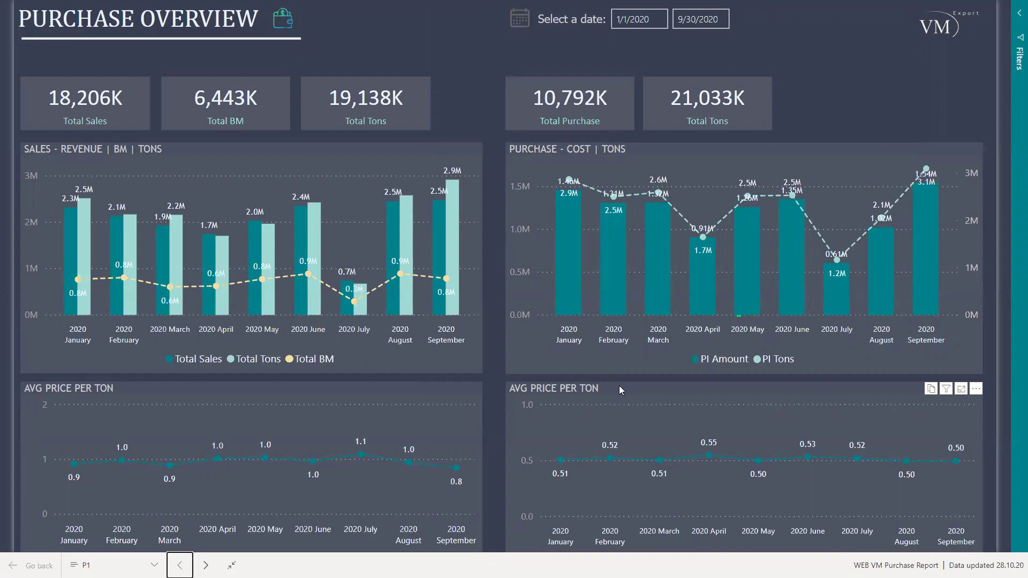
left_click(1016, 20)
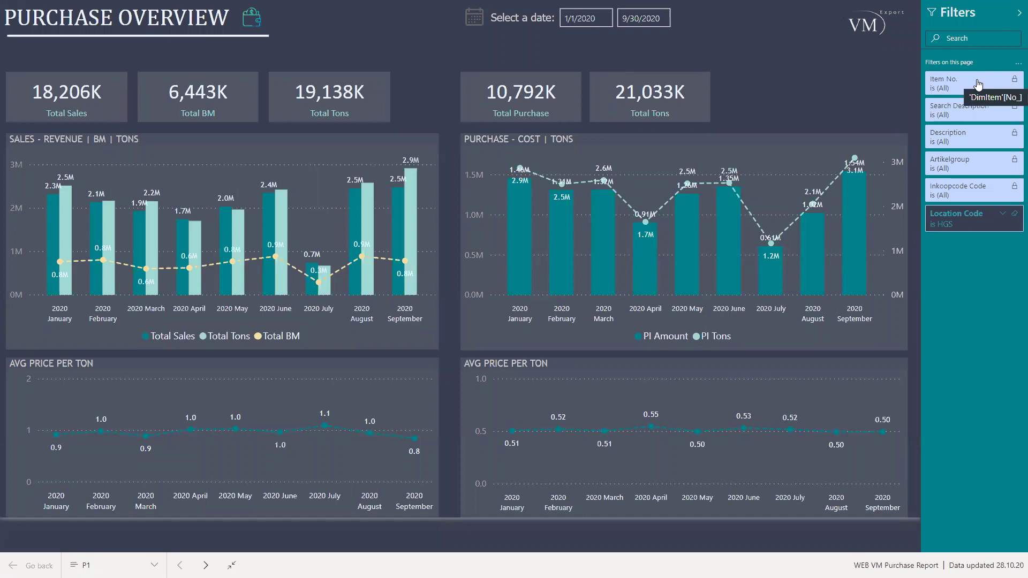
Switch to the WEB VM Logistic Overview report and show it in full screen.
key("F11")
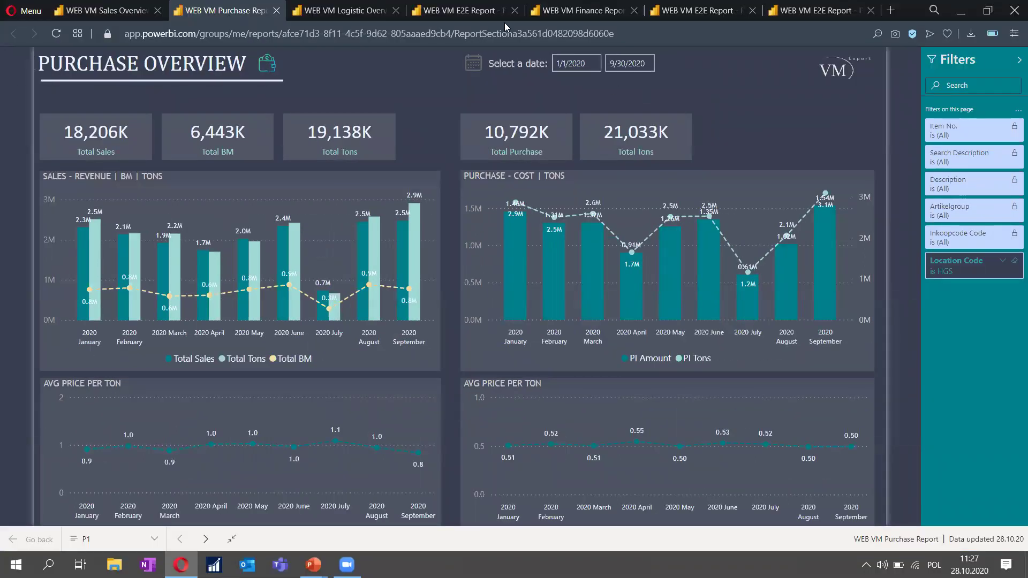
key("ctrl+Tab")
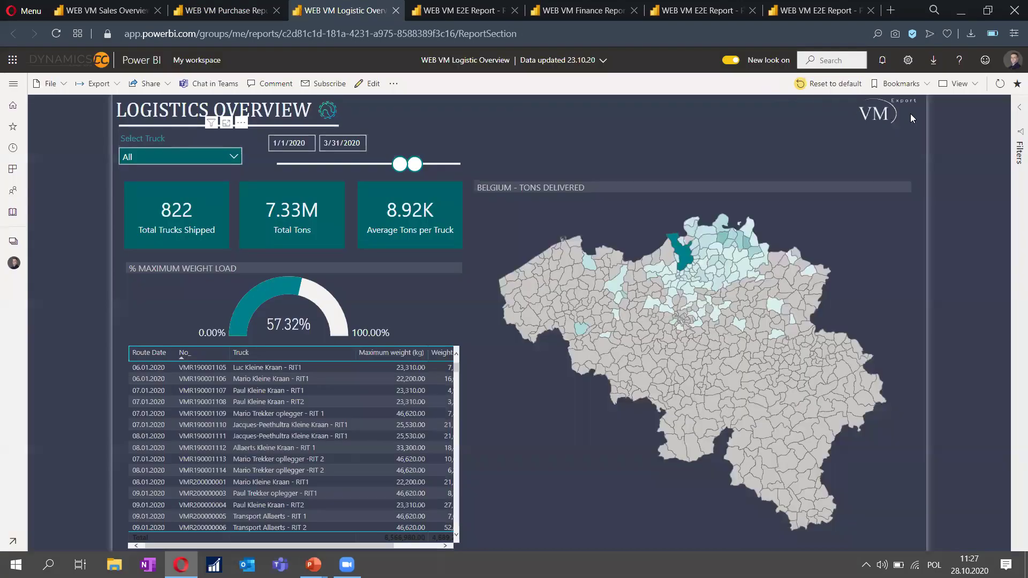
left_click(962, 86)
left_click(955, 105)
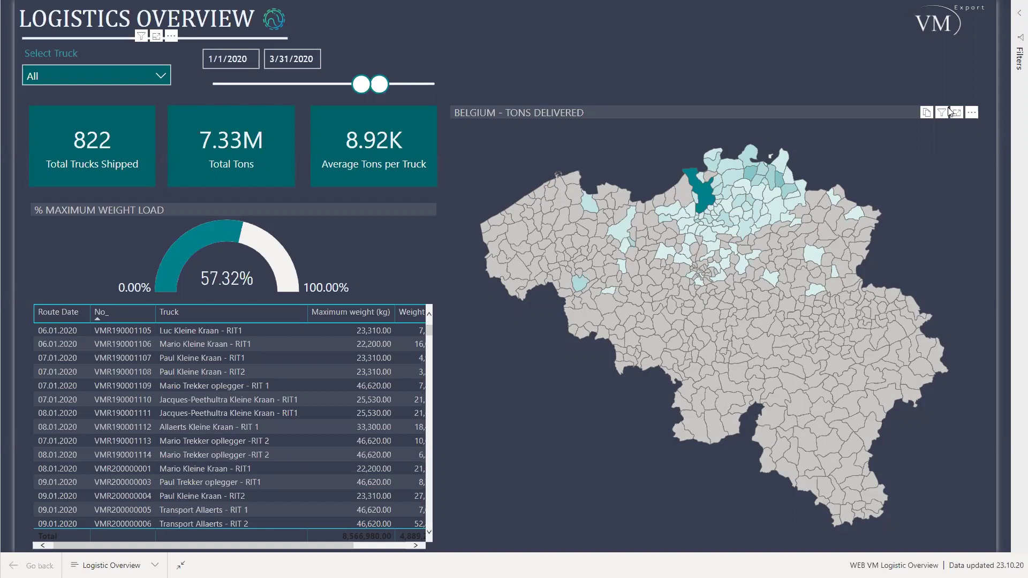
Examine the Weight and % Usage columns of the truck route table.
left_click_drag(304, 546, 357, 547)
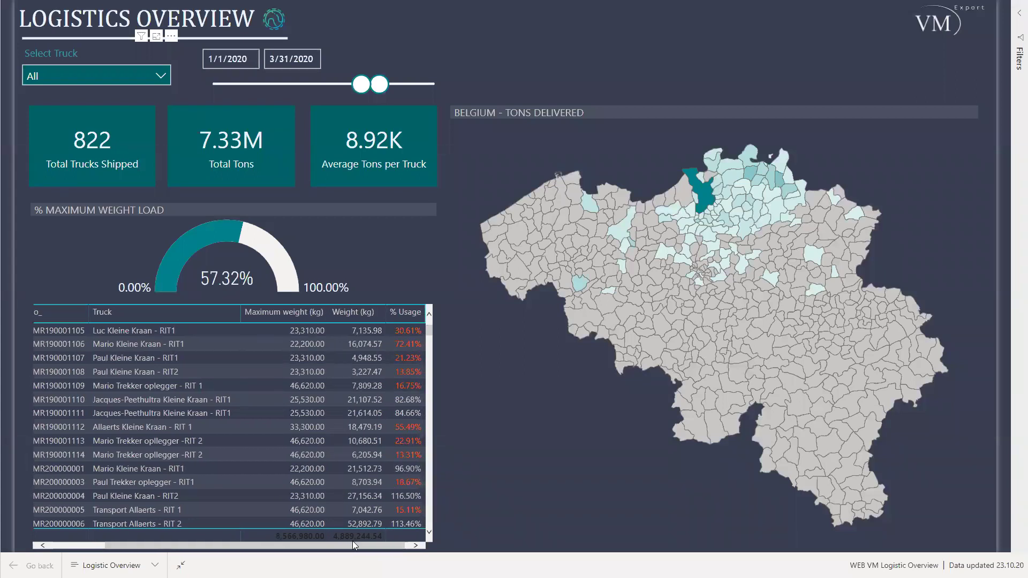
scroll(351, 541, "left", 1)
scroll(288, 533, "left", 1)
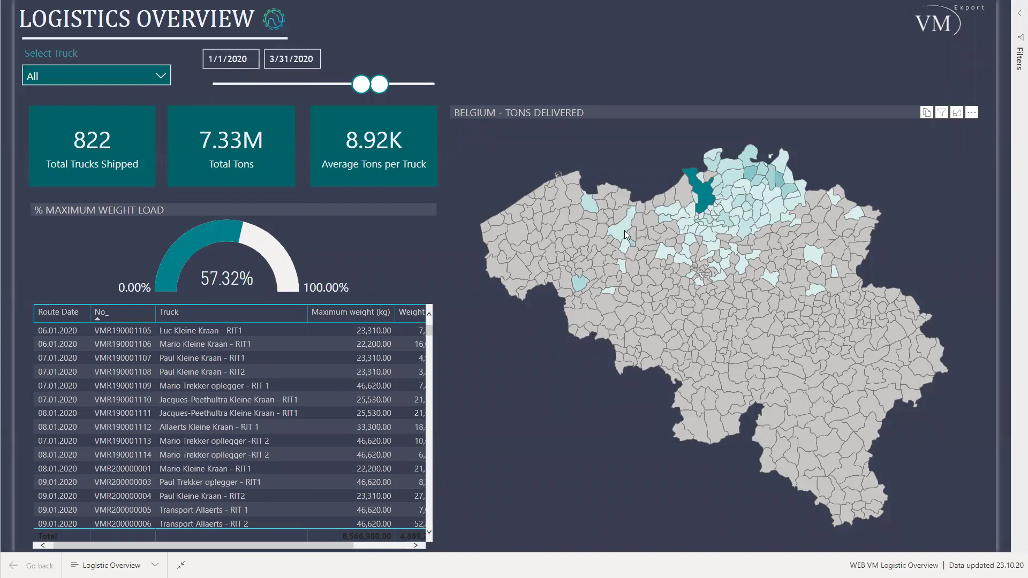
Filter the report to Gent on the Belgium map to inspect its deliveries, and clear the selection again.
mouse_move(621, 234)
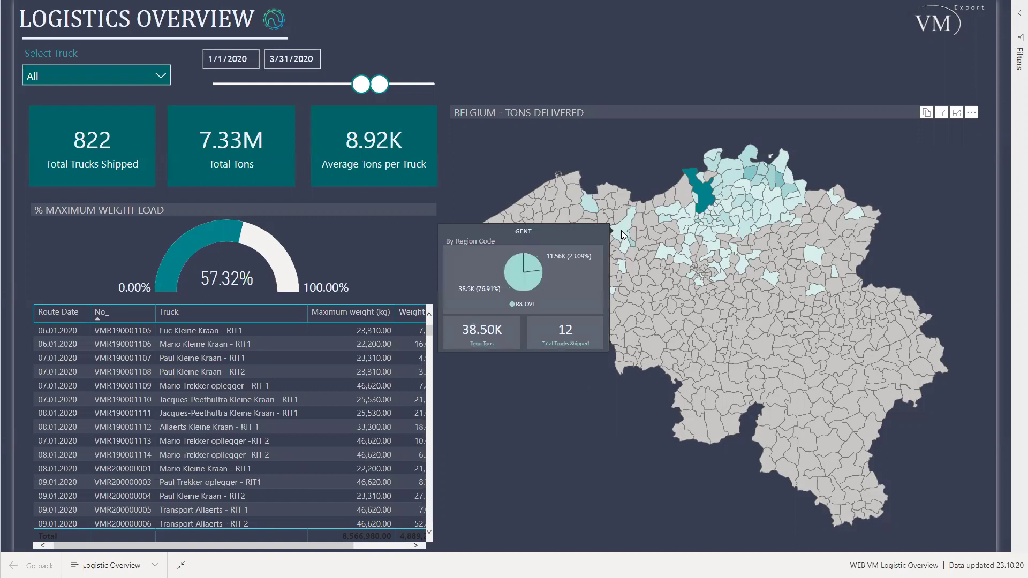
left_click(619, 232)
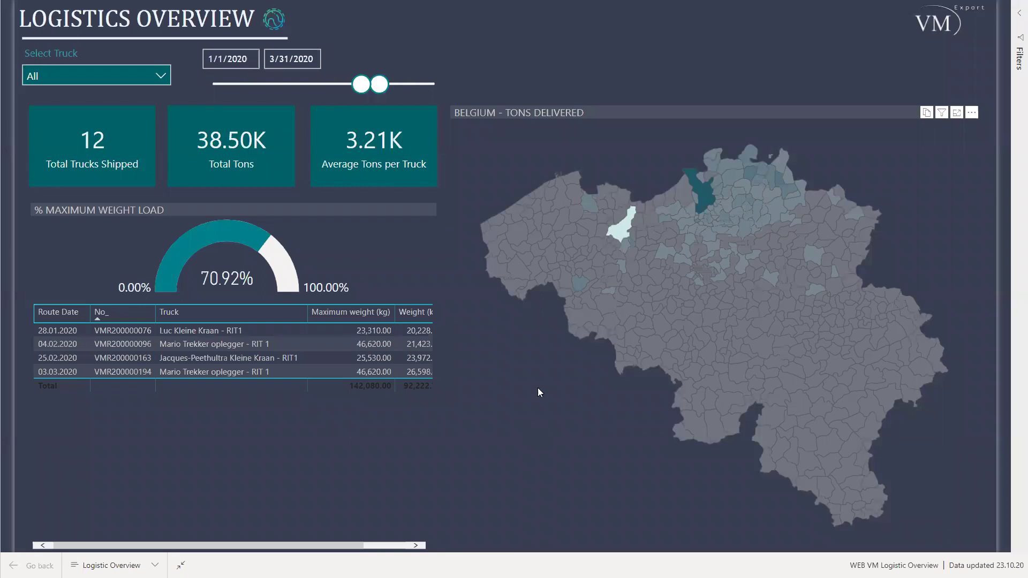
mouse_move(619, 230)
left_click(624, 232)
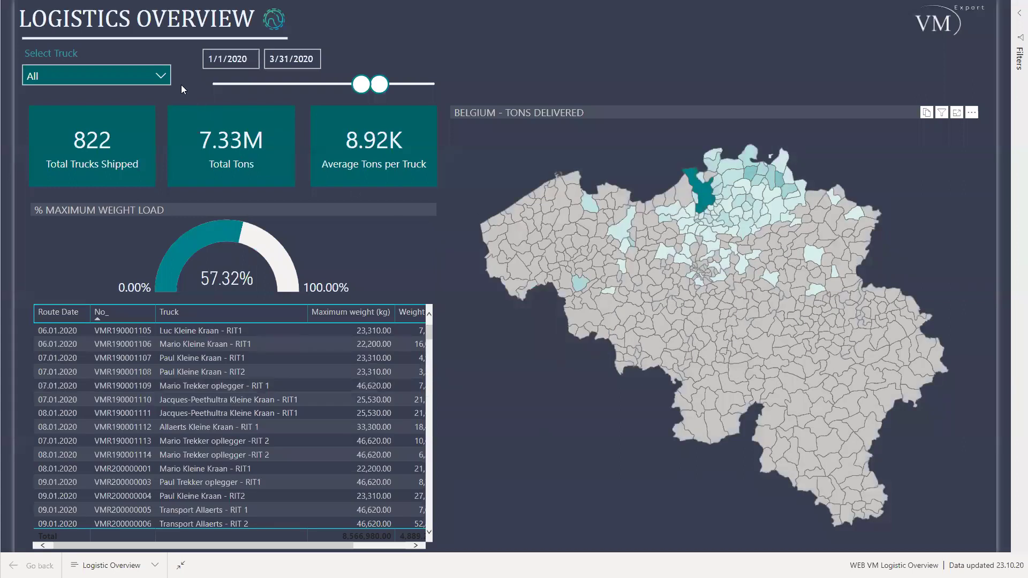
Filter the report to truck MAR-KK-R1 to inspect its routes, and clear the truck filter again.
left_click(150, 82)
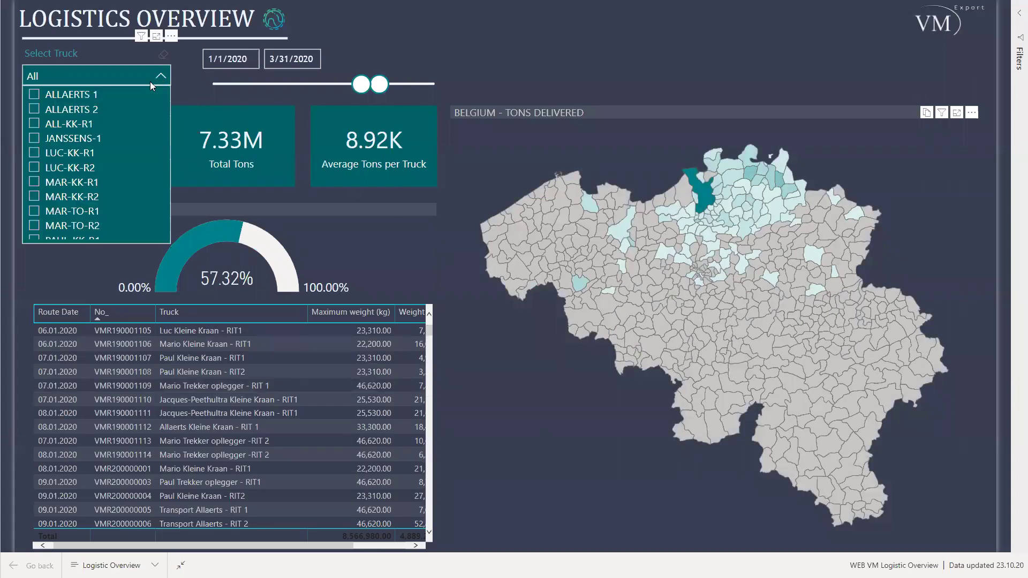
left_click(69, 183)
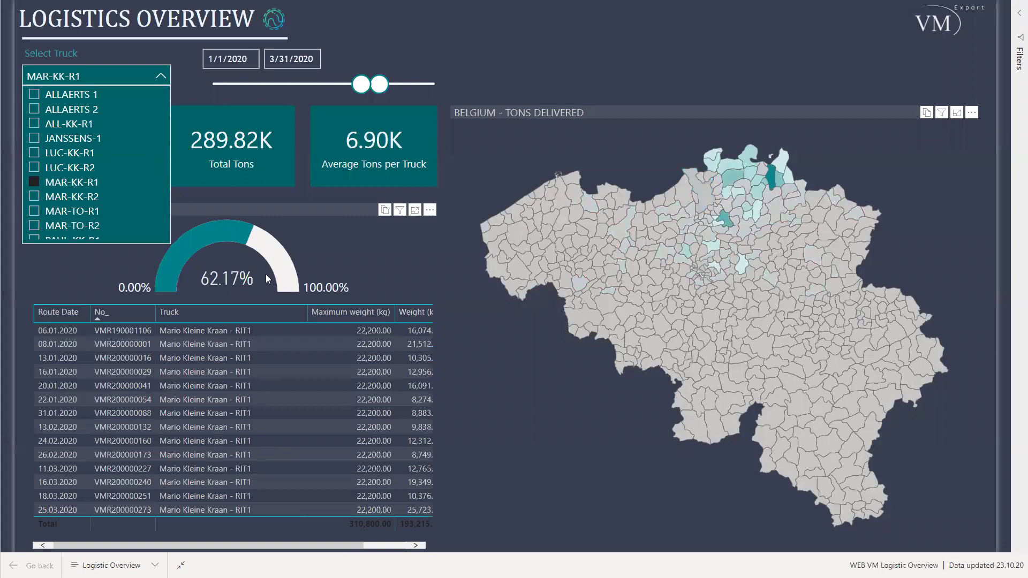
left_click(58, 188)
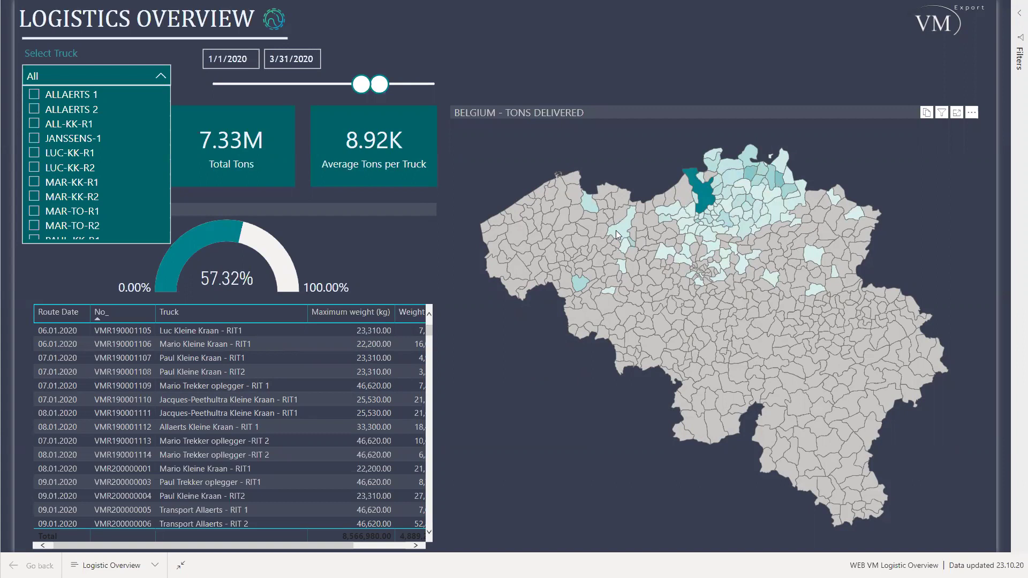
Inspect the map details of Gent and the darkest municipality, and view the truck table's % Usage column.
mouse_move(617, 233)
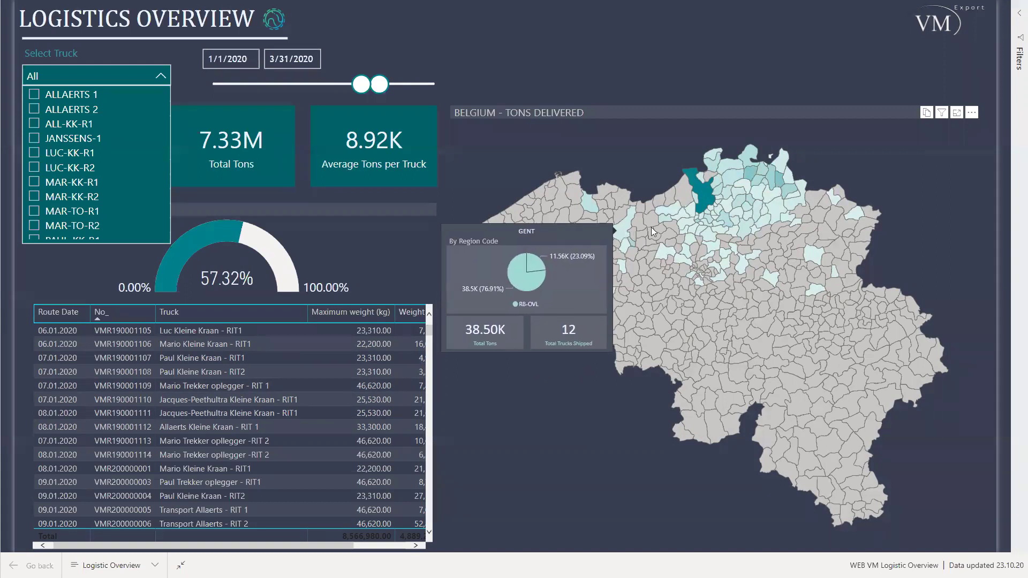
mouse_move(707, 204)
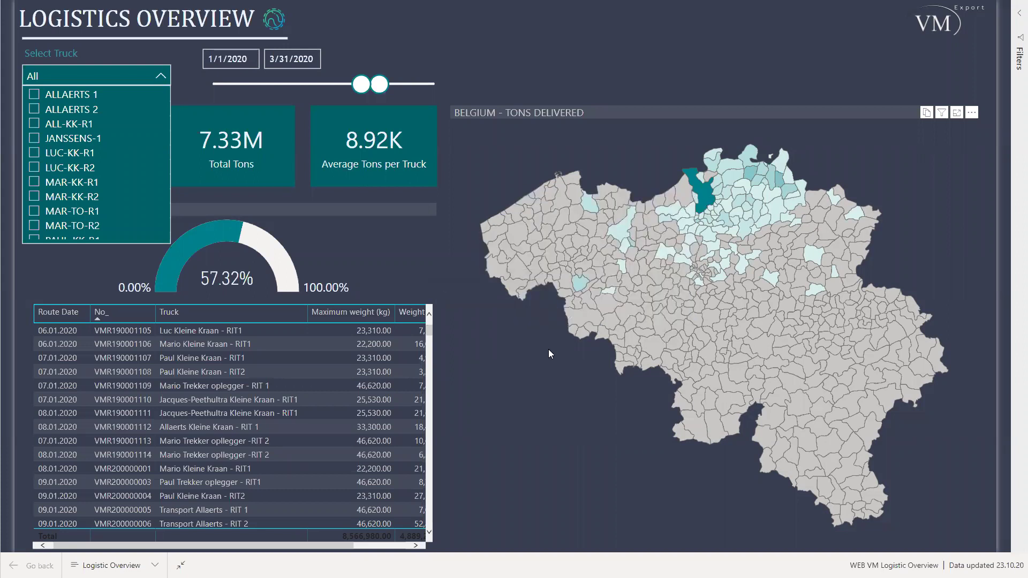
left_click_drag(289, 546, 371, 547)
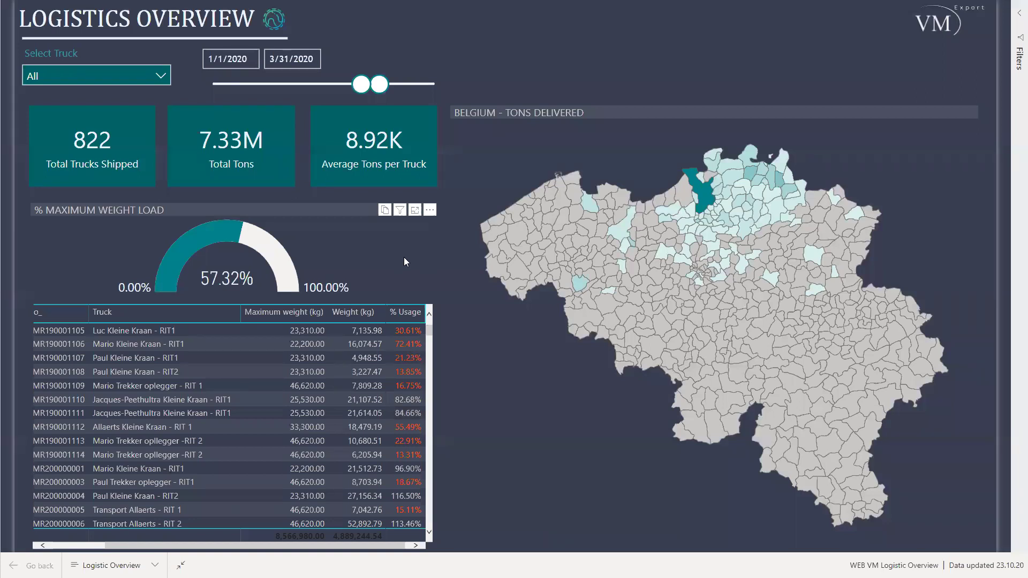
Switch to the WEB VM E2E Report with the End-to-End Supply Chain Overview and show it in full screen.
key("Escape")
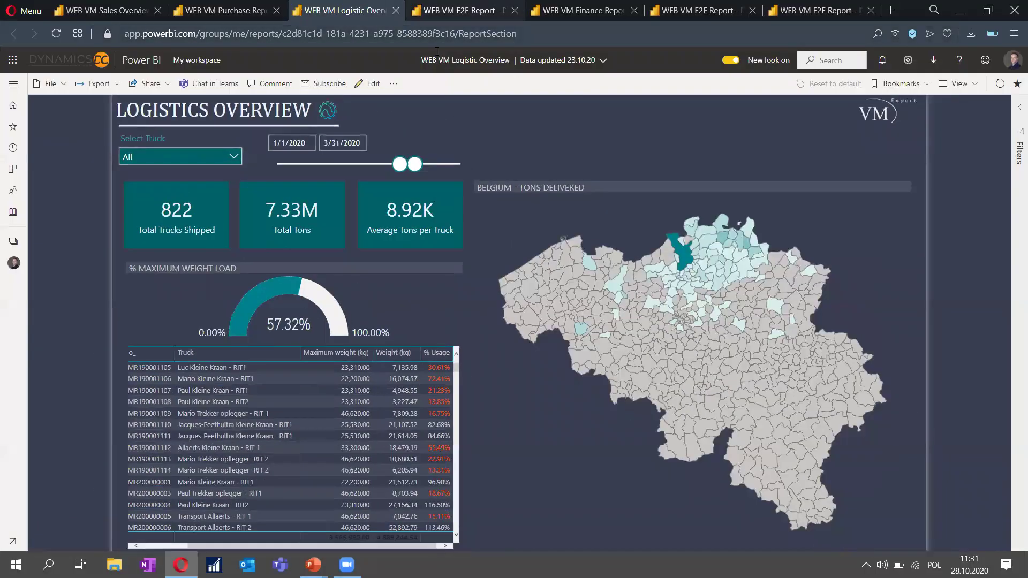
key("ctrl+Tab")
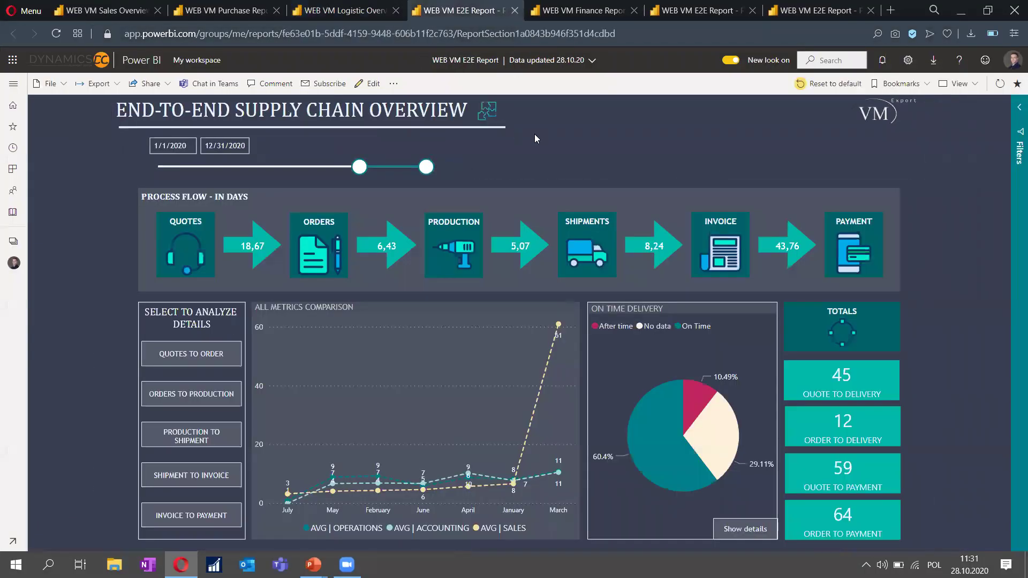
left_click(969, 86)
left_click(921, 103)
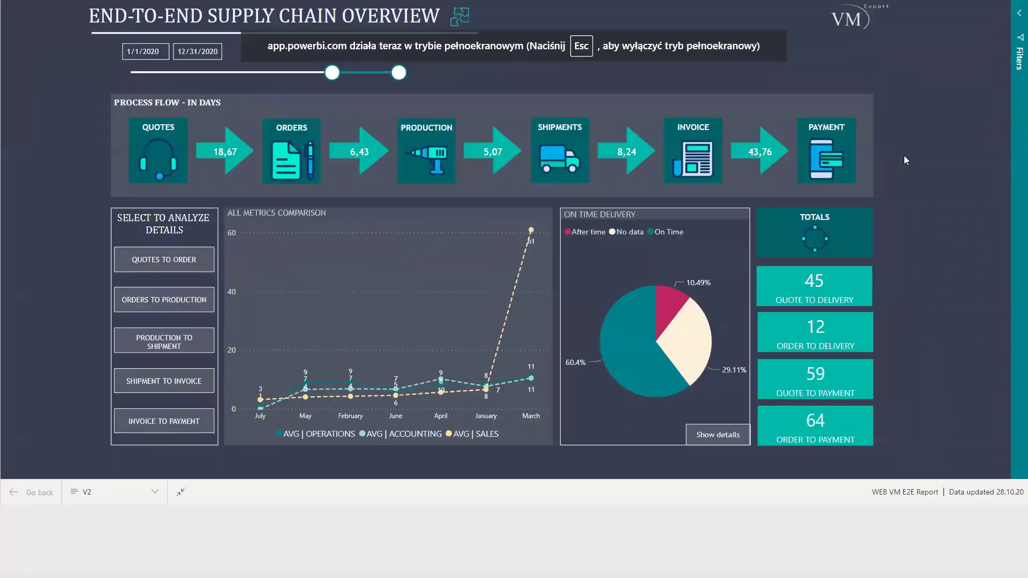